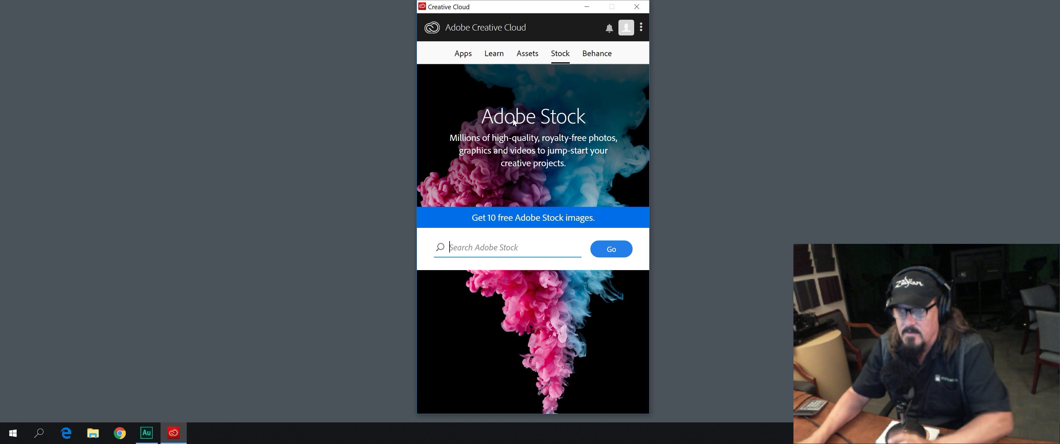
Switch from Adobe Stock to the Creative Cloud Apps page listing installed apps.
left_click(464, 54)
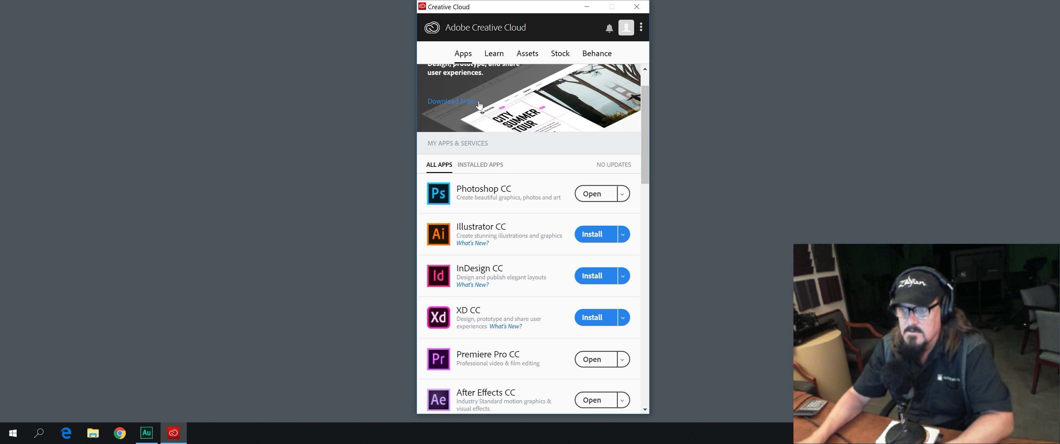
Install Premiere Pro CS6 (v 6.0) from Premiere Pro CC's Other Versions list.
left_click(480, 165)
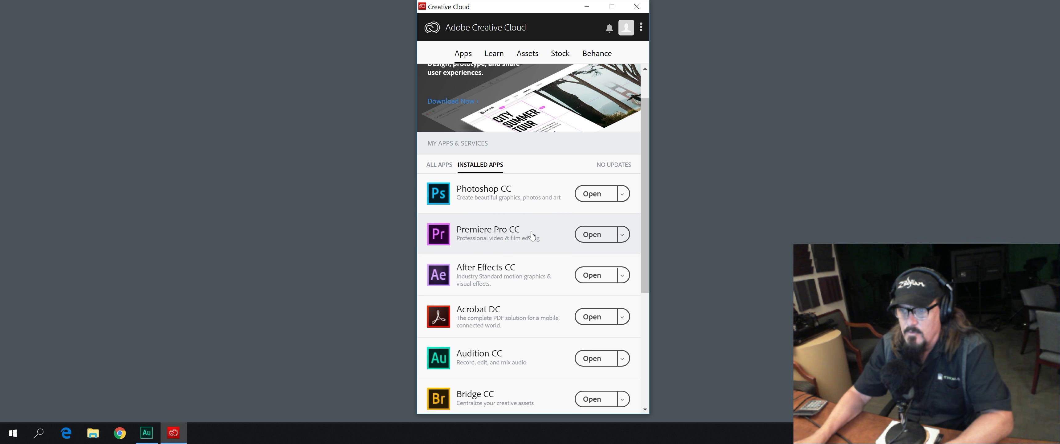
left_click(623, 234)
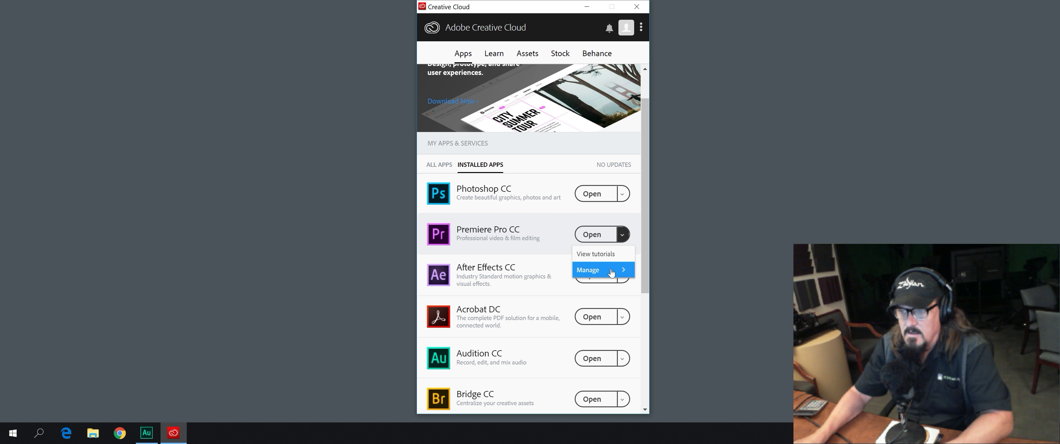
left_click(611, 270)
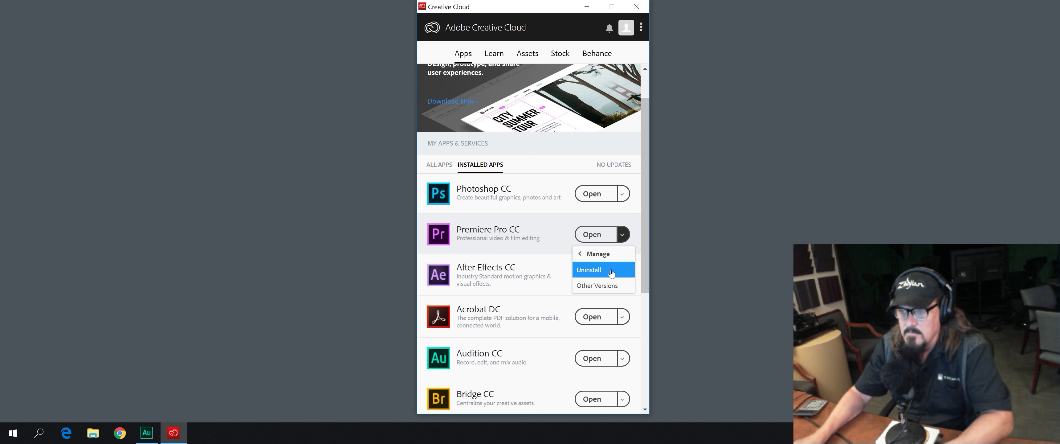
left_click(598, 289)
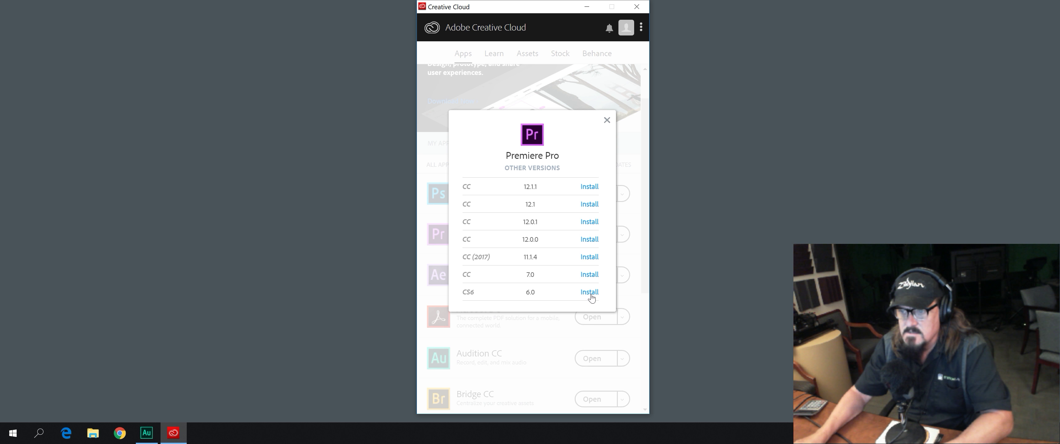
left_click(590, 293)
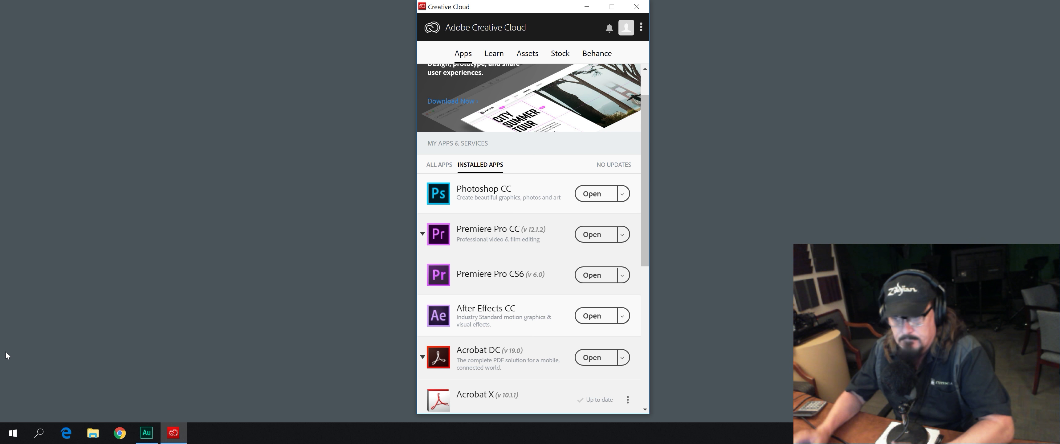
Open Add or remove programs through a Windows search for 'unin'.
left_click(13, 433)
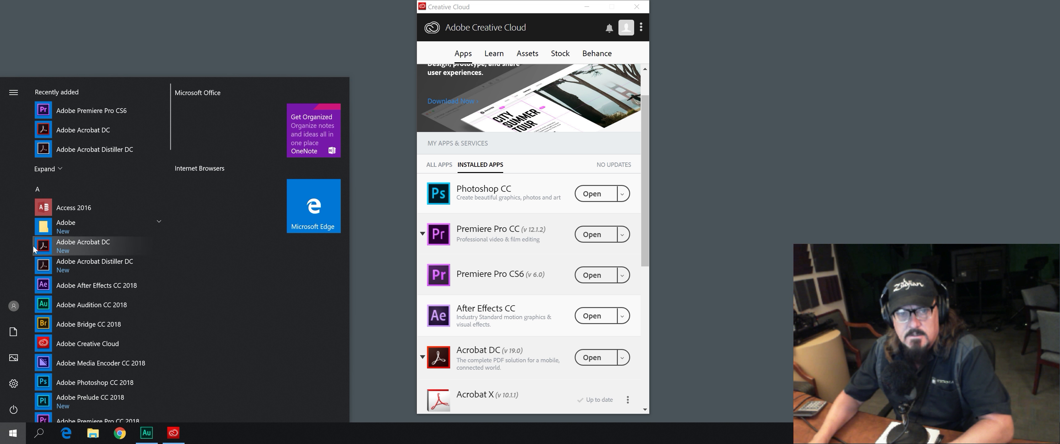
left_click(211, 64)
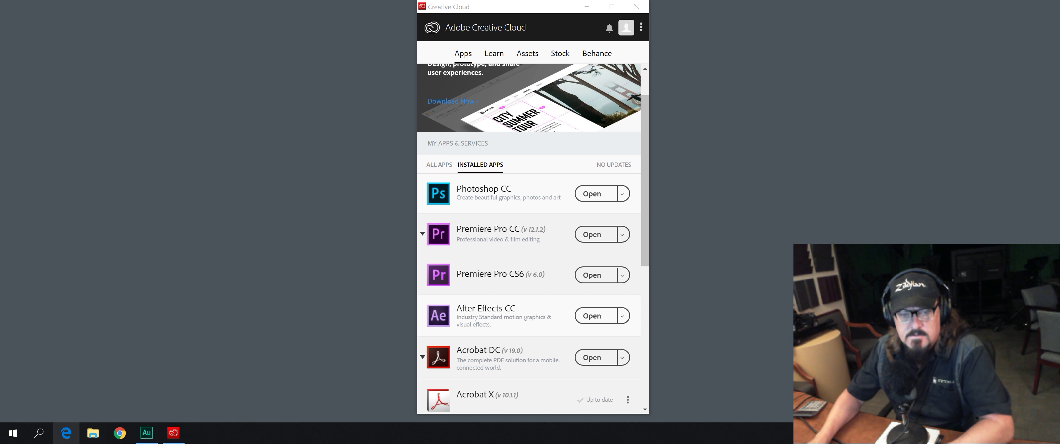
left_click(40, 431)
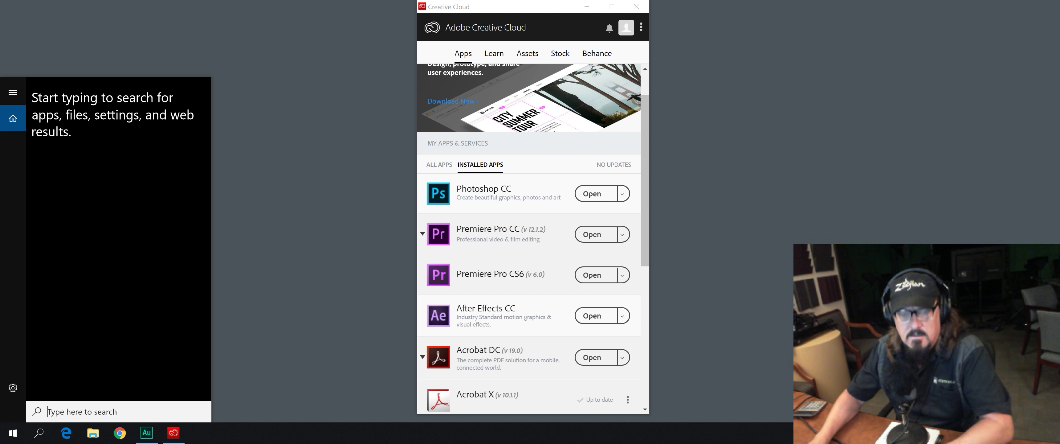
type("unin")
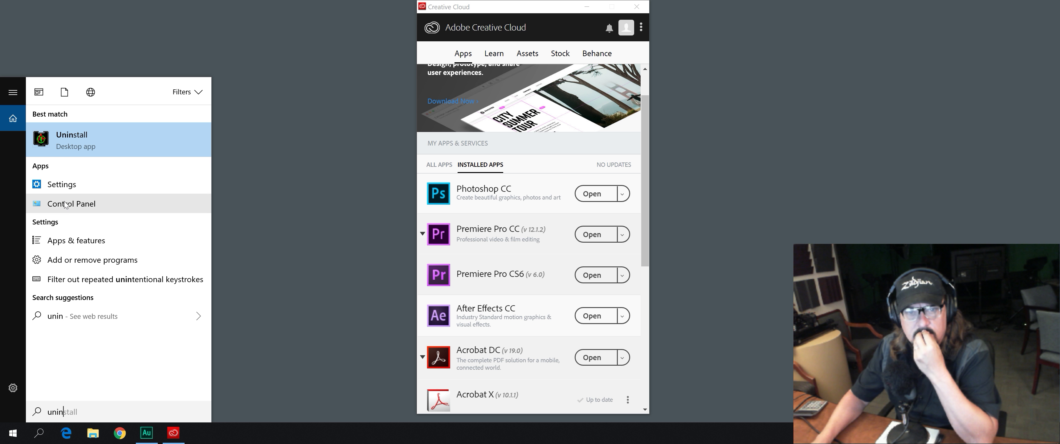
left_click(82, 261)
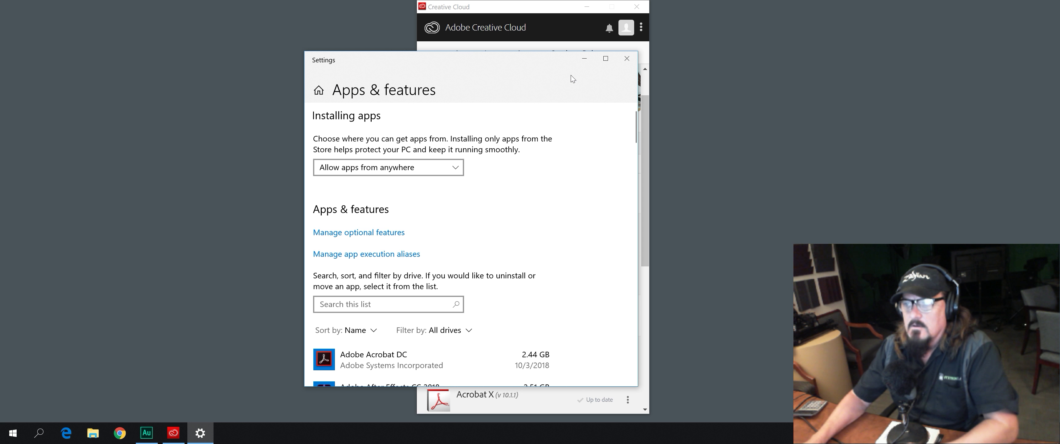
Uninstall Adobe Premiere Pro CS6 from the installed apps list and confirm.
scroll(345, 233, "down", 5)
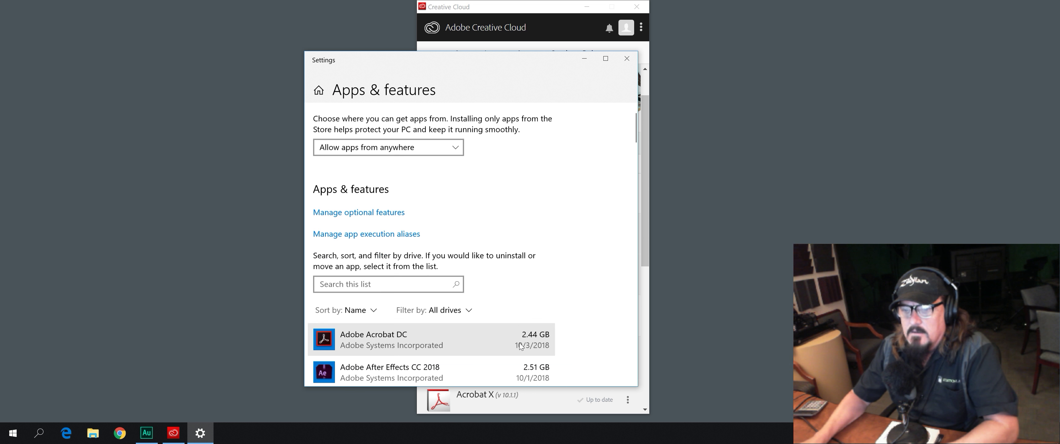
scroll(320, 219, "down", 4)
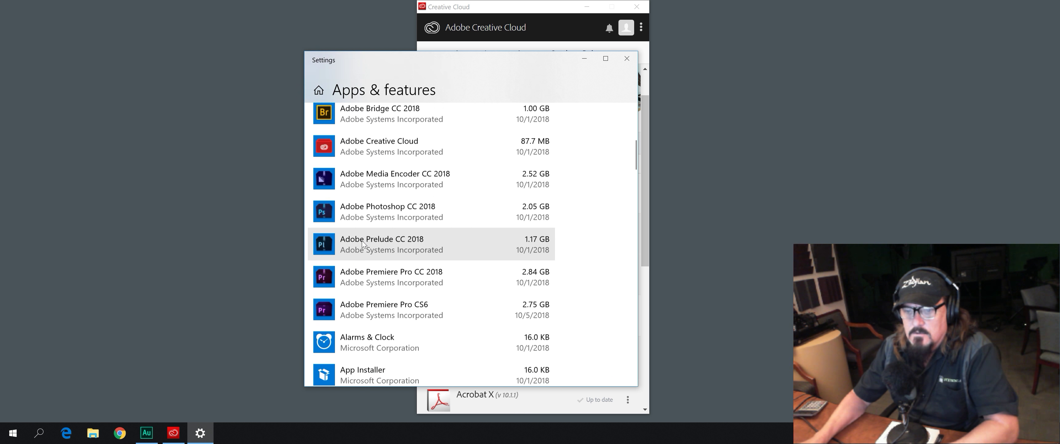
left_click(409, 305)
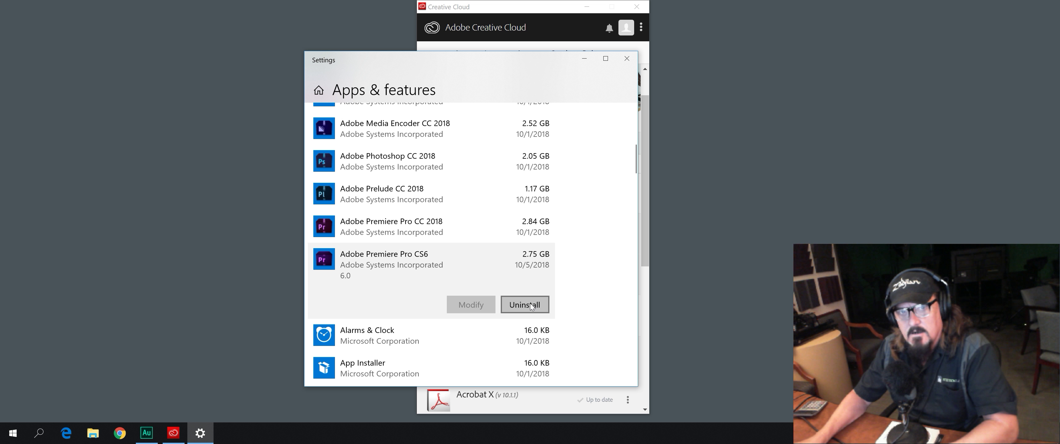
left_click(531, 306)
left_click(577, 281)
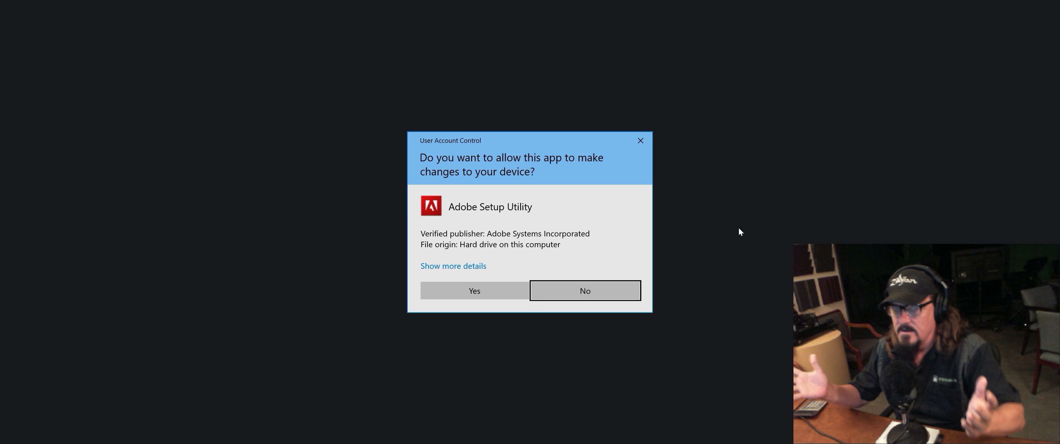
Allow Adobe Setup Utility, untick Adobe Encore CS6, and uninstall only Premiere Pro CS6.
left_click(466, 291)
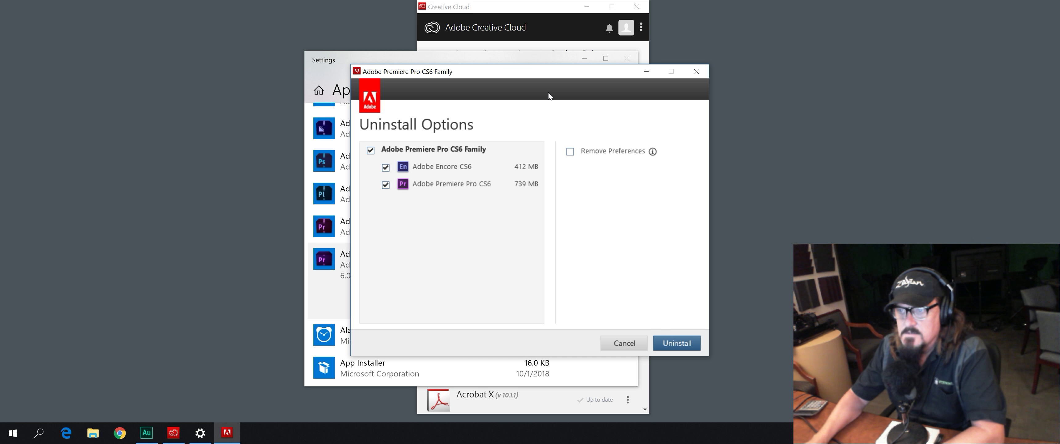
left_click_drag(540, 71, 544, 82)
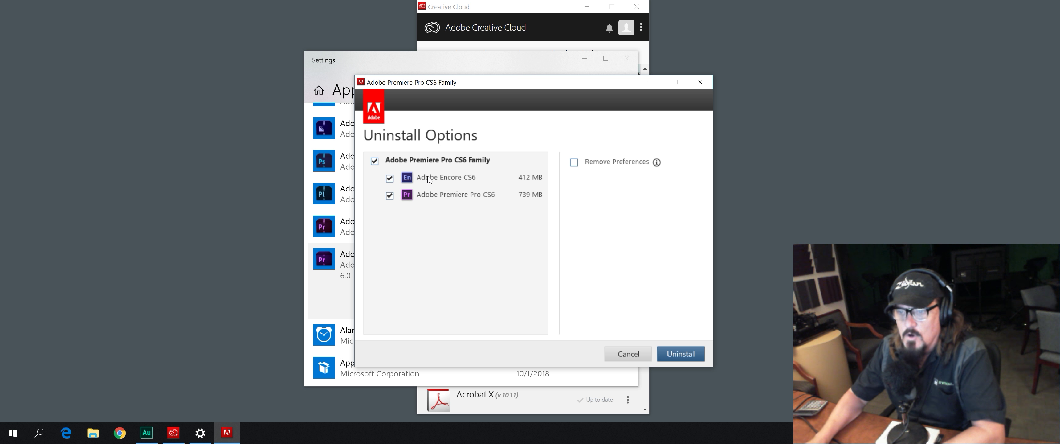
left_click(389, 178)
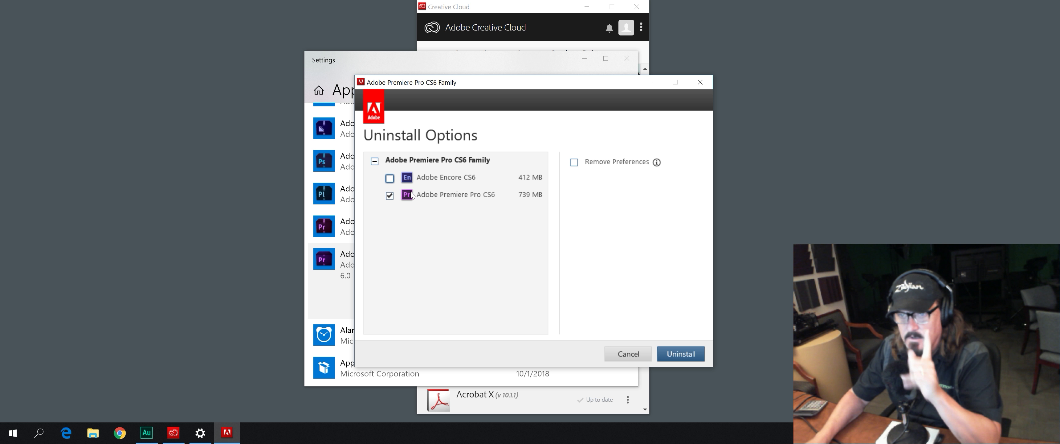
left_click(680, 354)
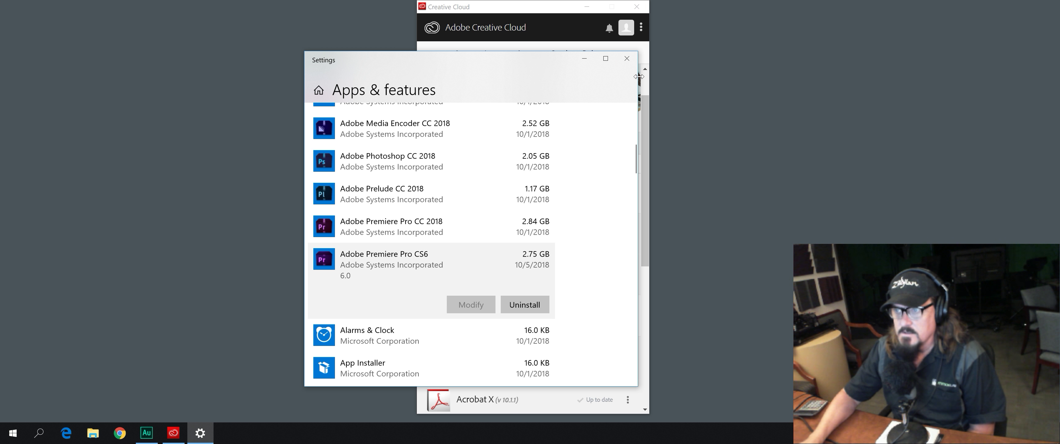
Close Settings and Creative Cloud, launch Premiere Pro CC 2018, and open Export Settings for the nested sequence.
left_click(627, 58)
left_click(637, 7)
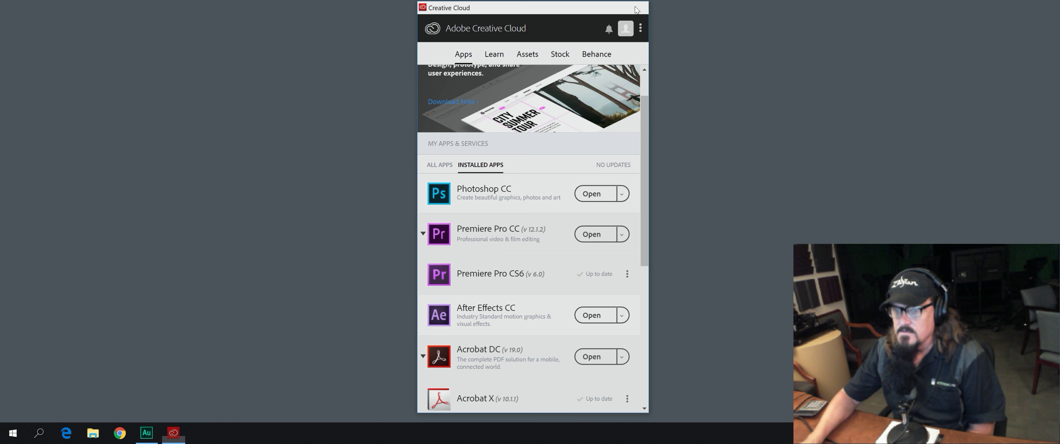
left_click(13, 433)
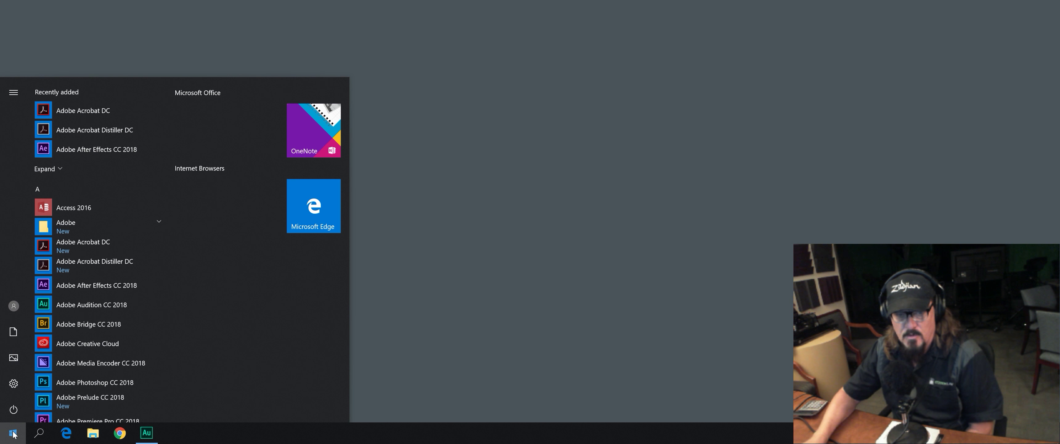
scroll(43, 373, "down", 1)
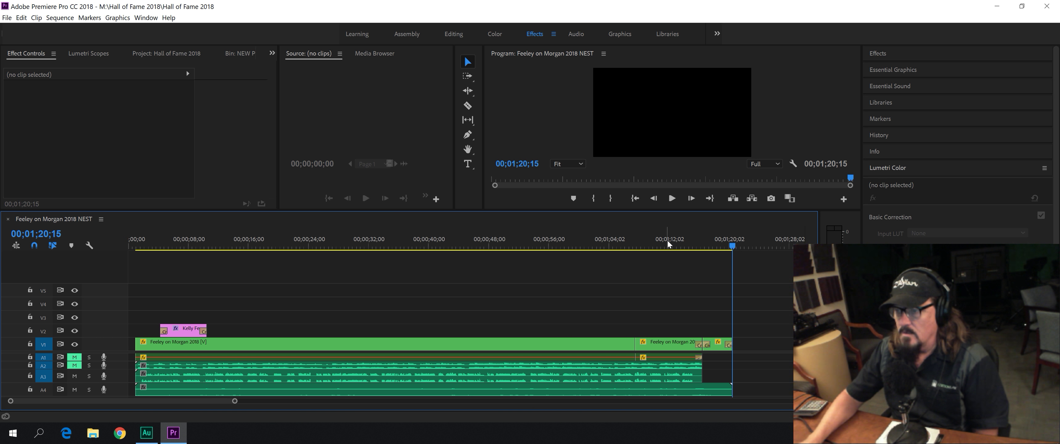
key("j")
key("j")
key("j")
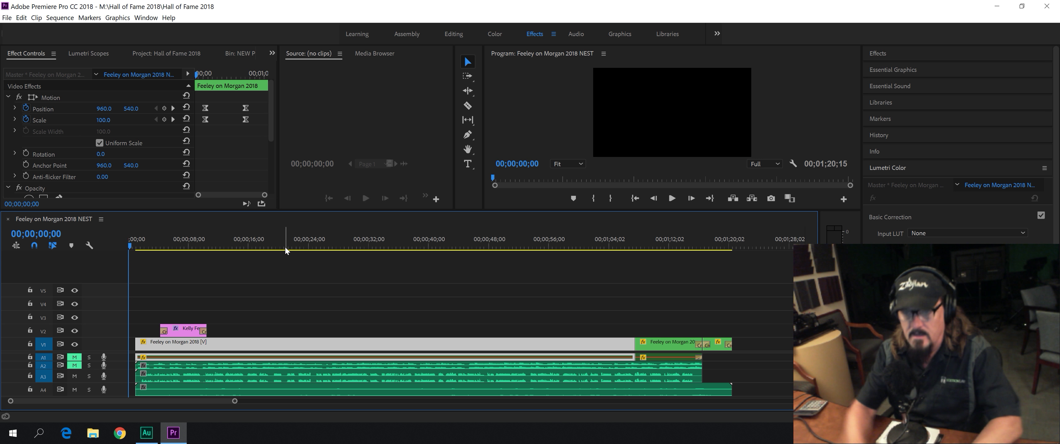
key("ctrl+m")
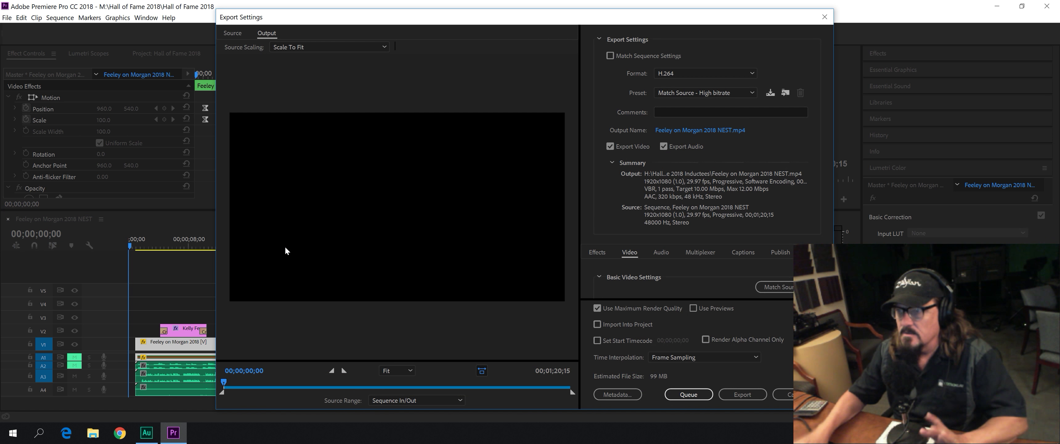
Change the export format to MPEG2-DVD, giving the NTSC DV Wide Progressive preset.
left_click_drag(519, 20, 441, 22)
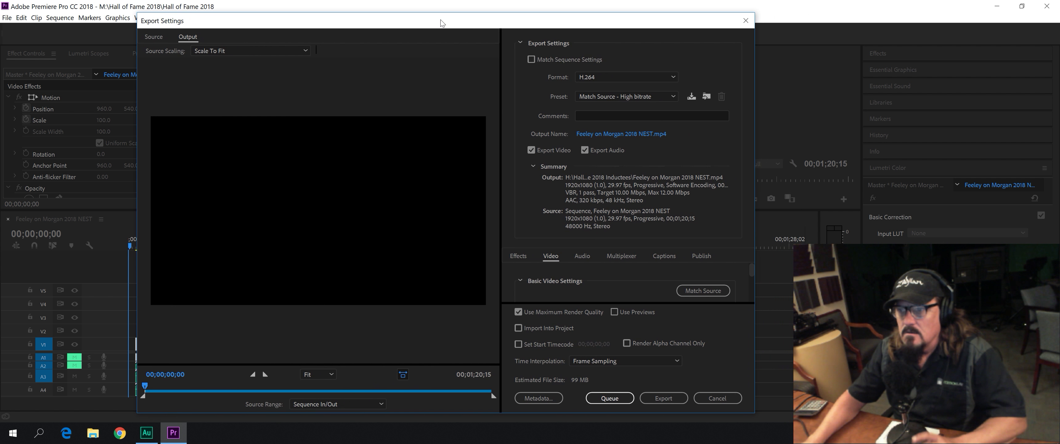
left_click(609, 77)
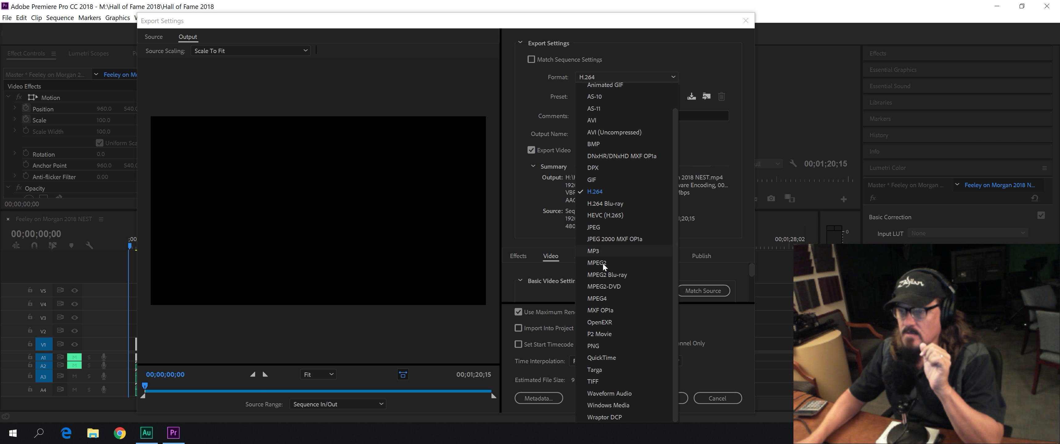
left_click(610, 287)
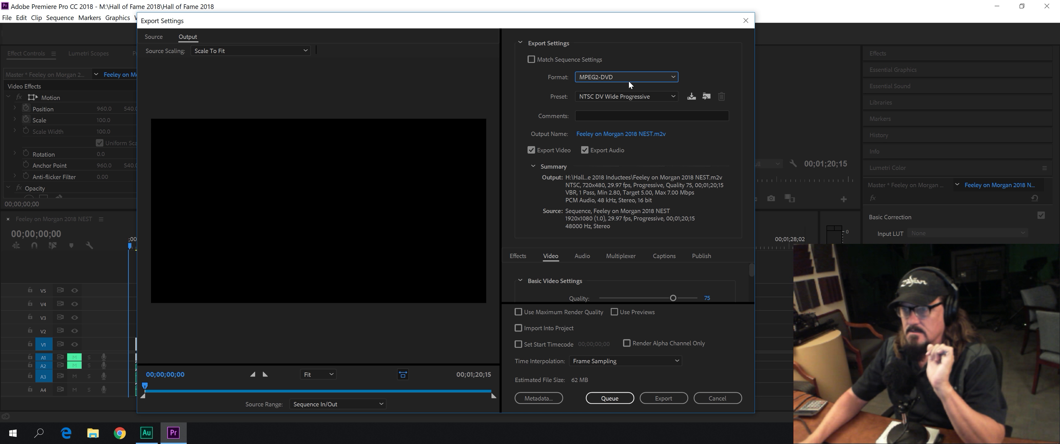
left_click_drag(631, 23, 648, 24)
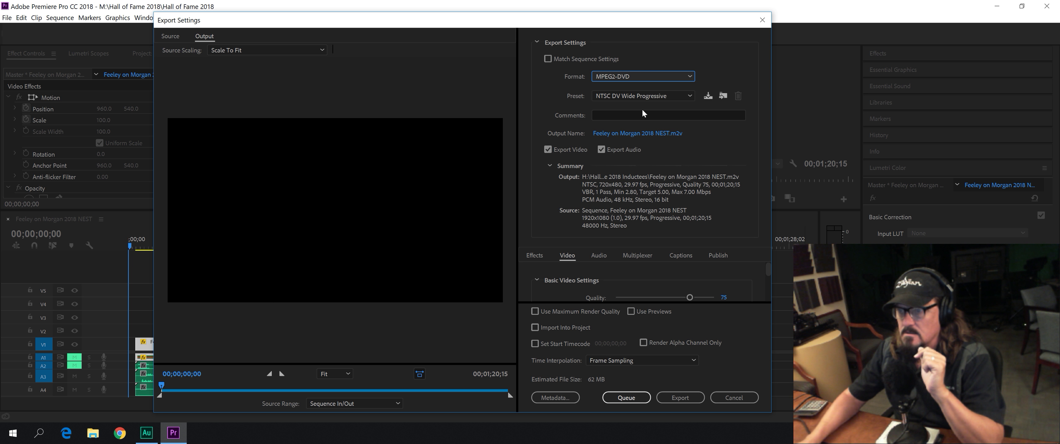
Set Multiplexing to DVD so the export becomes a single .mpg file.
left_click(569, 255)
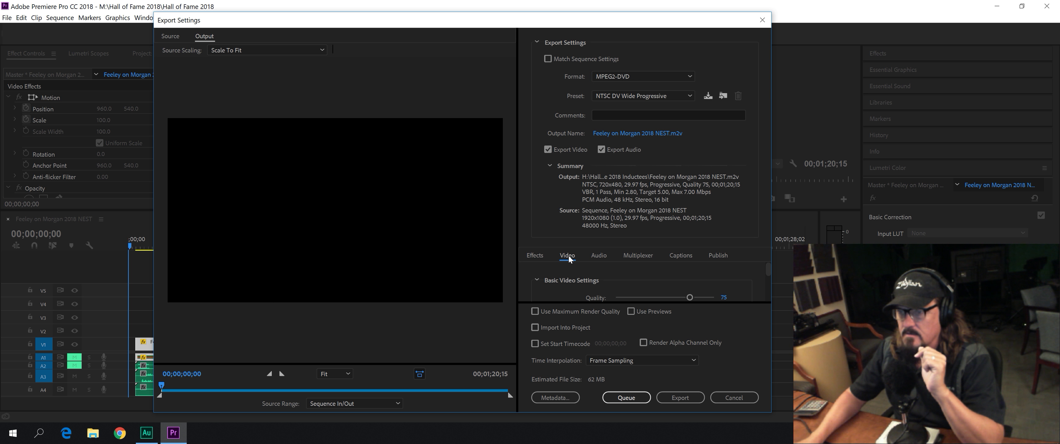
left_click(639, 255)
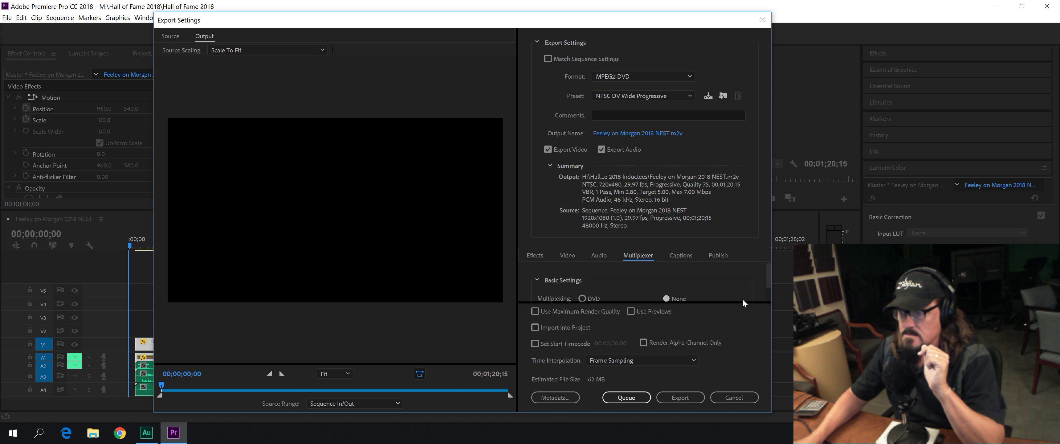
left_click_drag(769, 277, 768, 285)
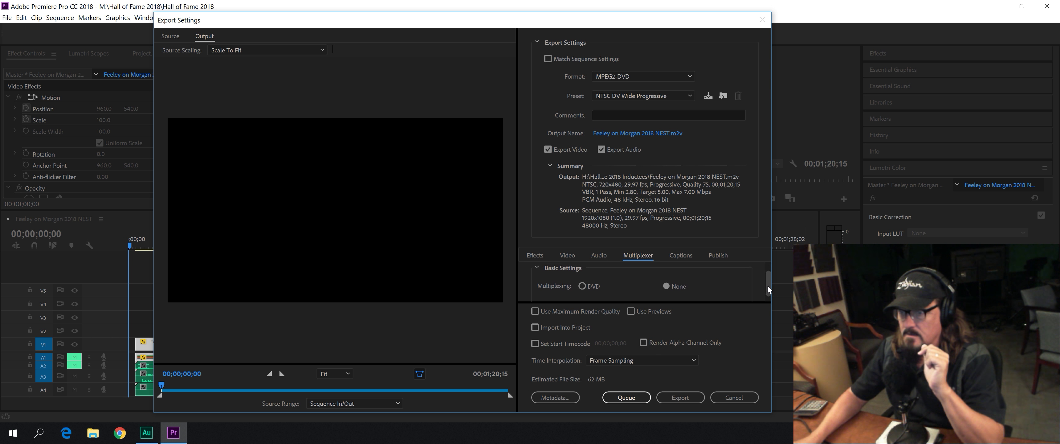
left_click(581, 285)
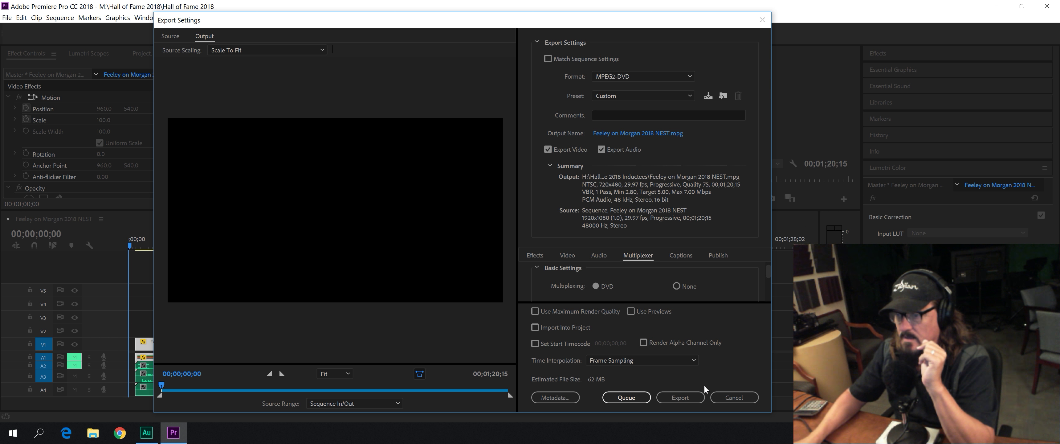
Save the .mpg output to the EXPORT (H:) drive and start the MPEG2-DVD encode.
left_click(626, 133)
left_click_drag(491, 42, 464, 48)
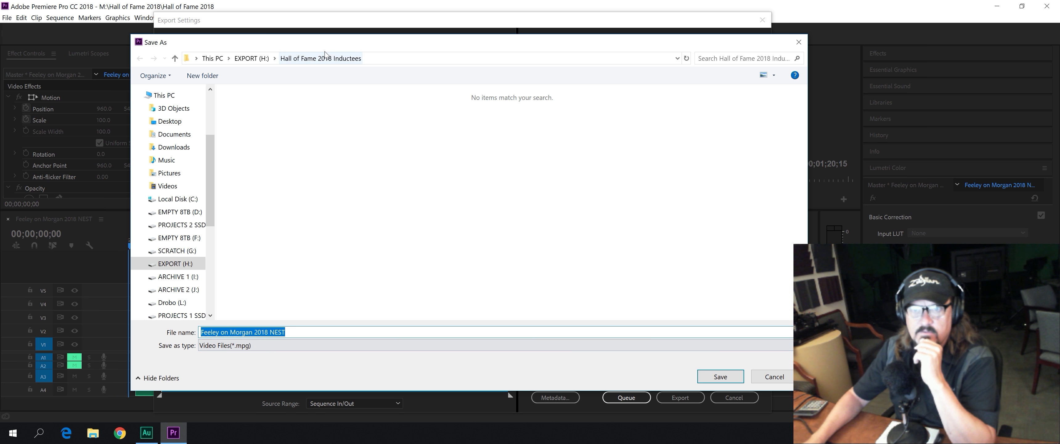
left_click(252, 57)
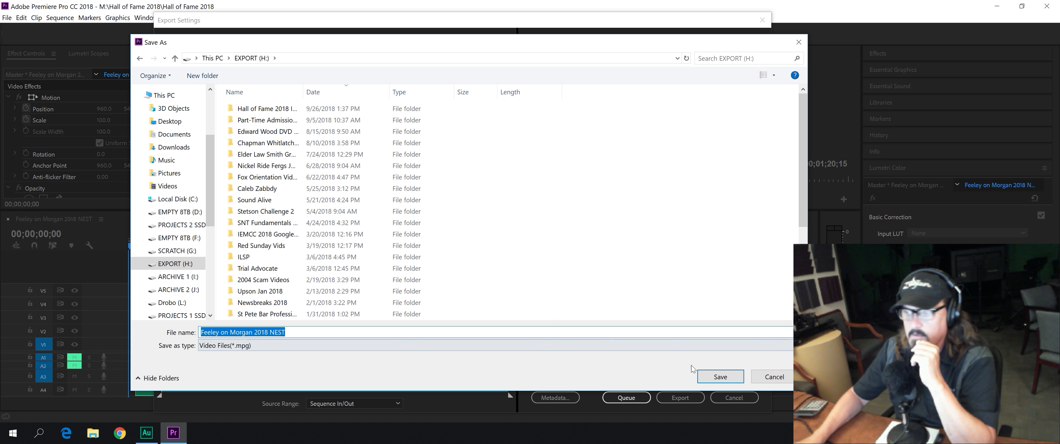
left_click(722, 377)
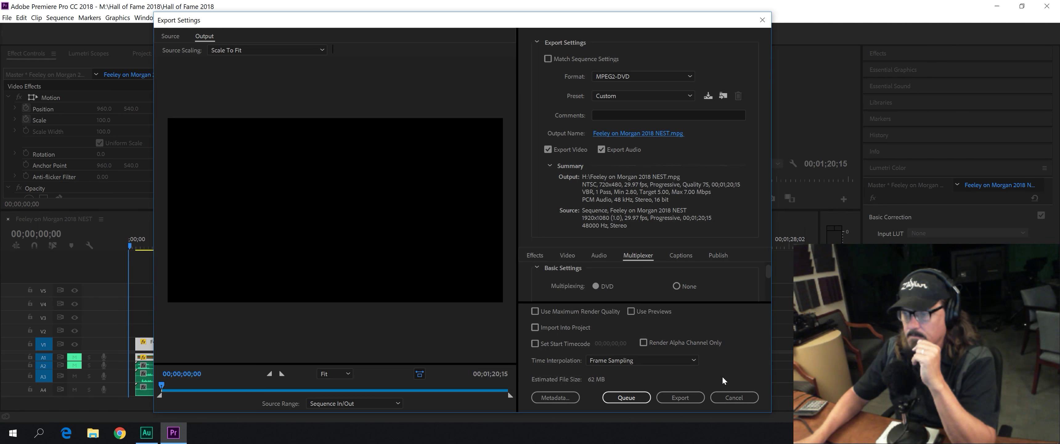
left_click(676, 398)
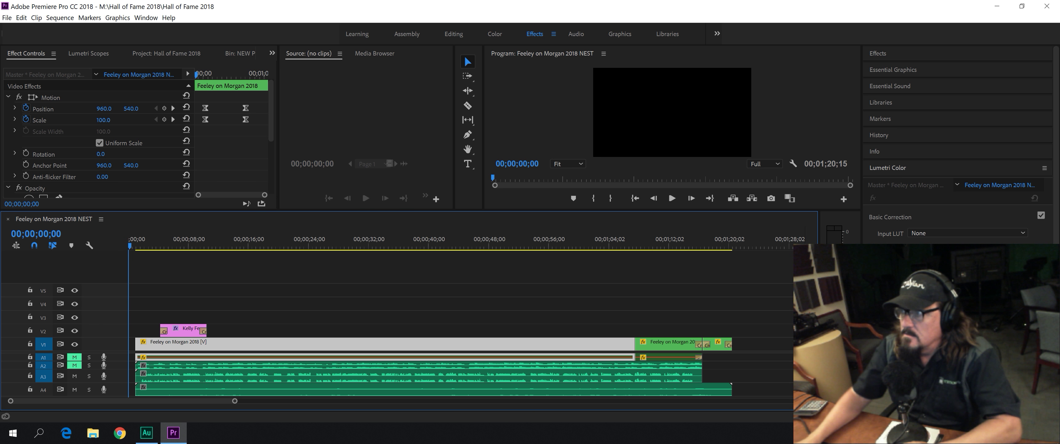
Quit Premiere Pro and launch Adobe Encore CS6 from the Start menu's Adobe folder.
left_click(1050, 9)
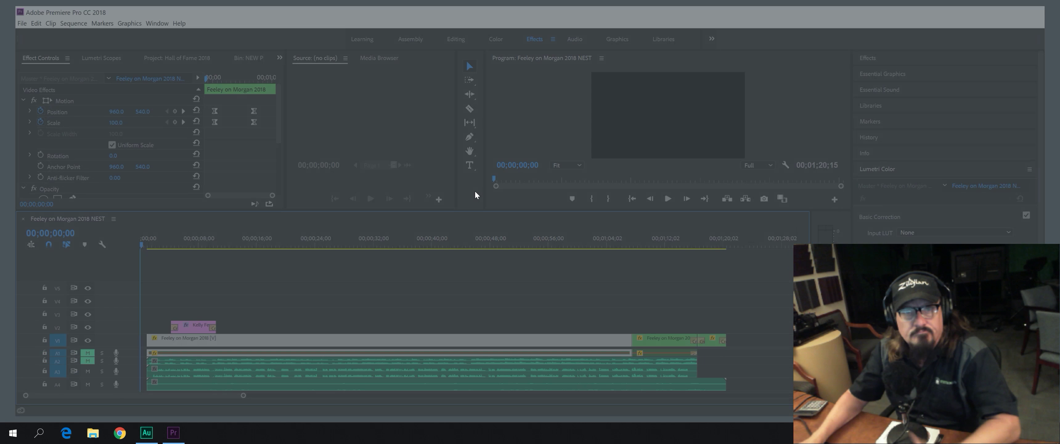
left_click(12, 433)
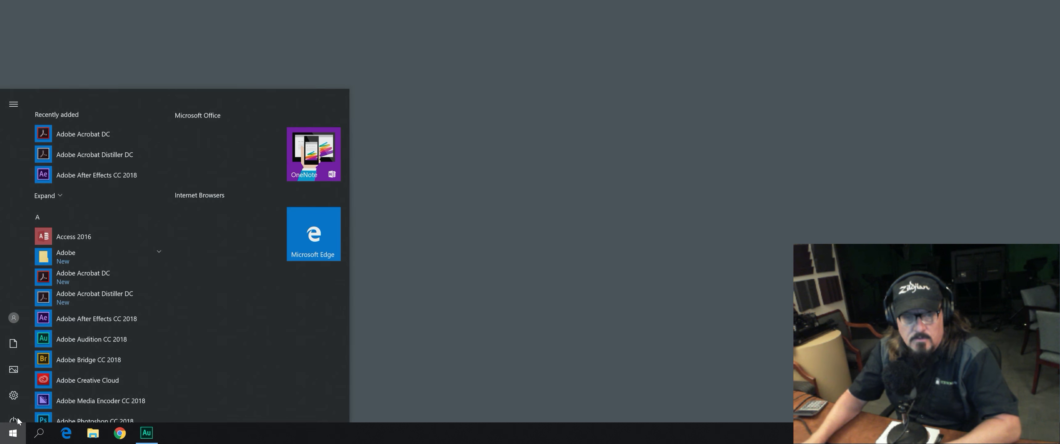
scroll(51, 353, "down", 3)
scroll(51, 353, "down", 2)
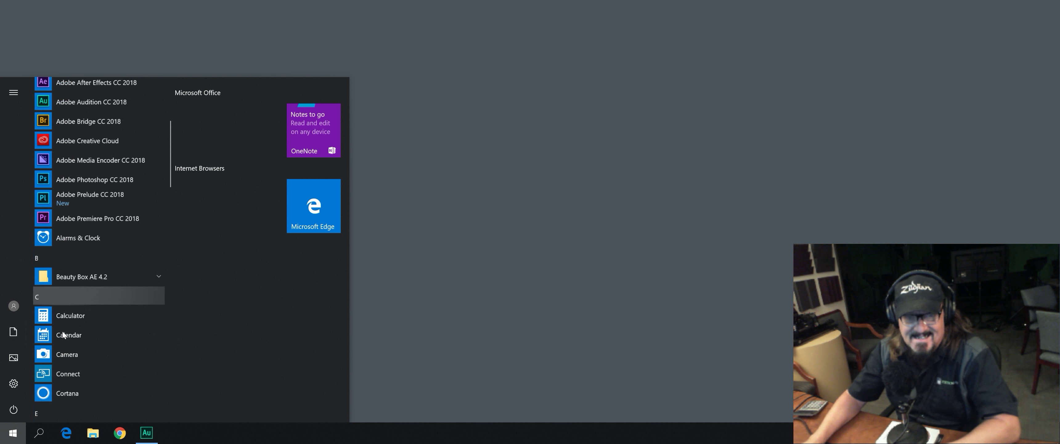
scroll(82, 304, "up", 4)
left_click(67, 174)
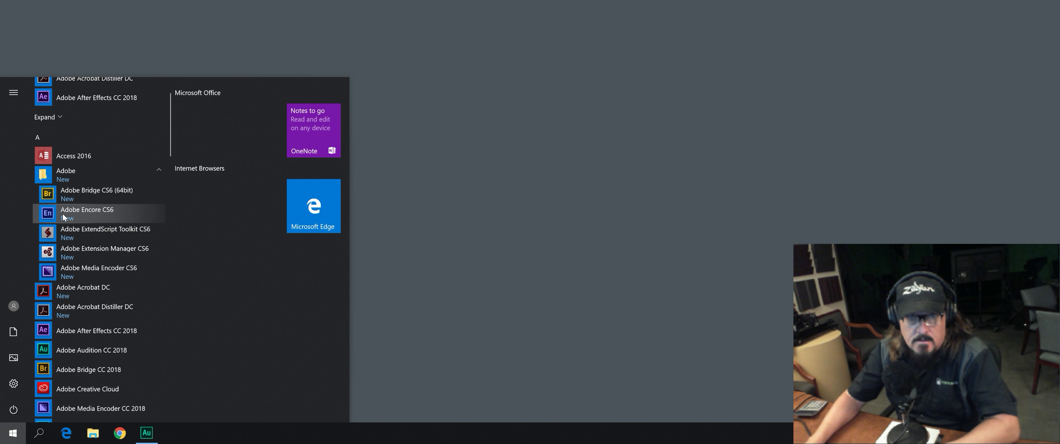
left_click(74, 213)
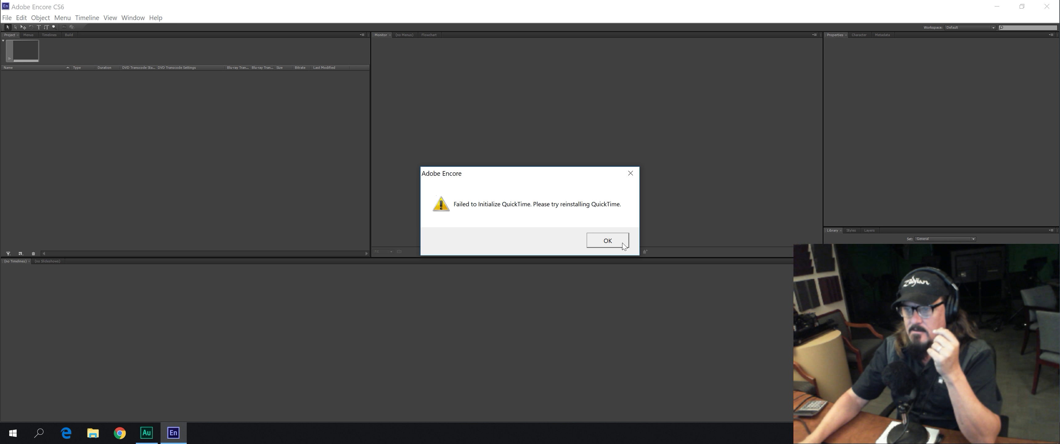
Dismiss the 'Failed to Initialize QuickTime' warning and start a new Encore project.
left_click(609, 241)
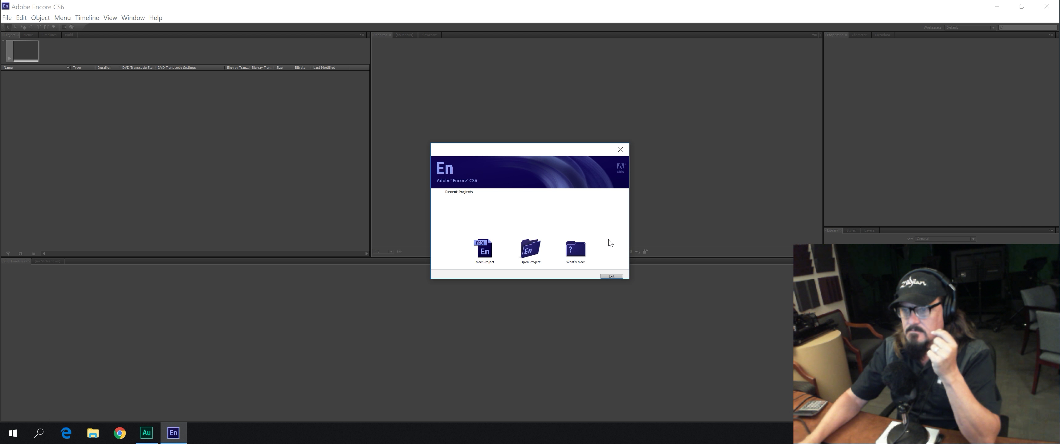
left_click(481, 250)
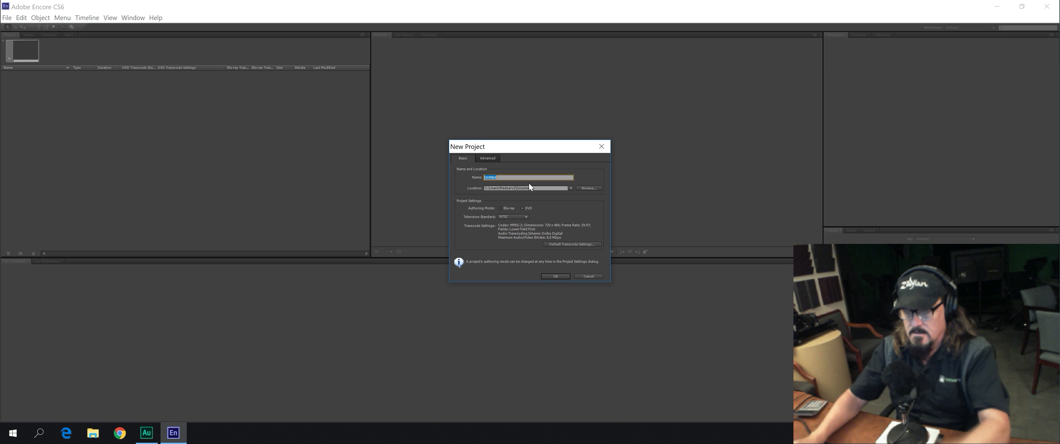
Name the new DVD project 'Test', save it in the ScreenCap Final folder on E:, and create it.
type("Test")
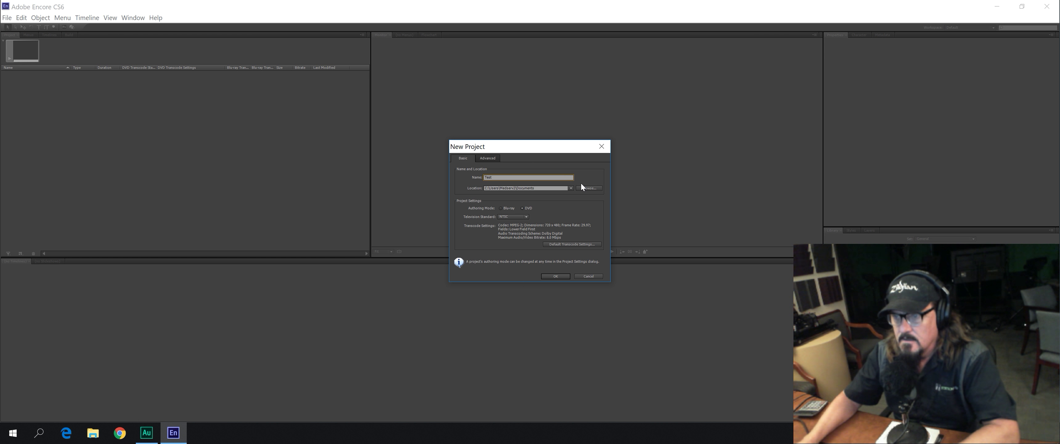
left_click(591, 186)
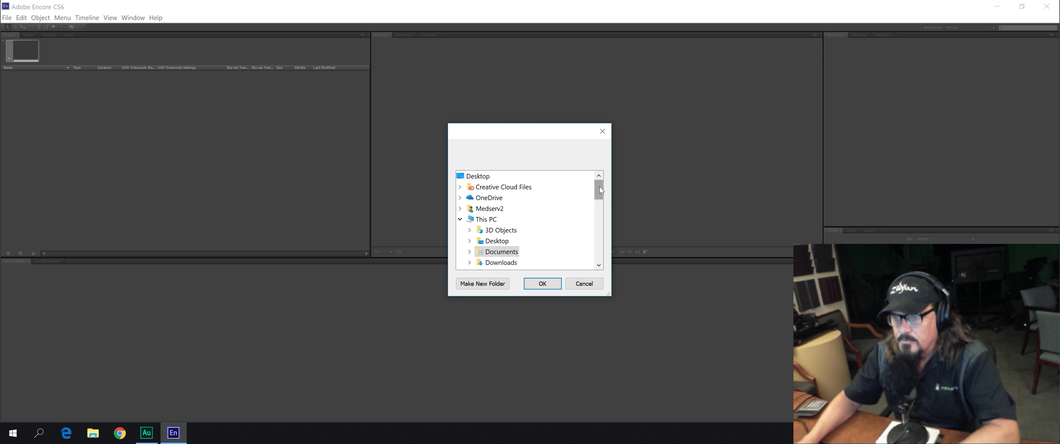
left_click_drag(600, 186, 599, 208)
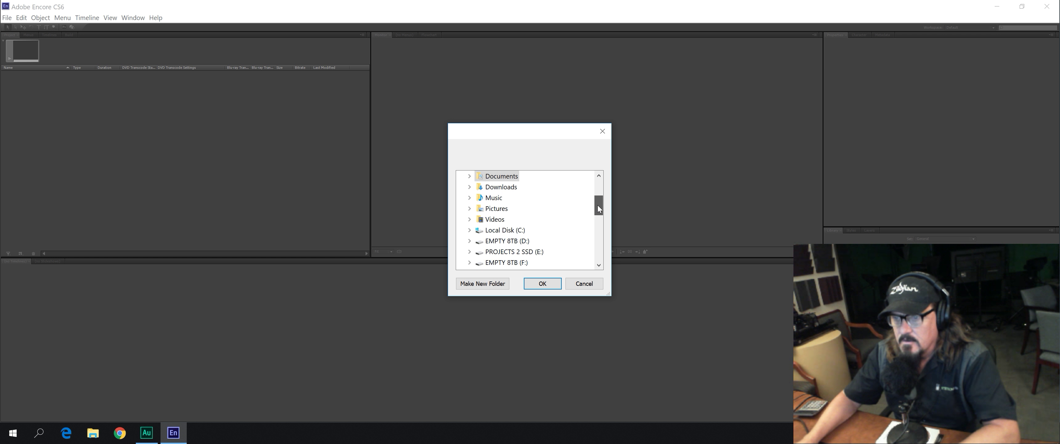
left_click(469, 251)
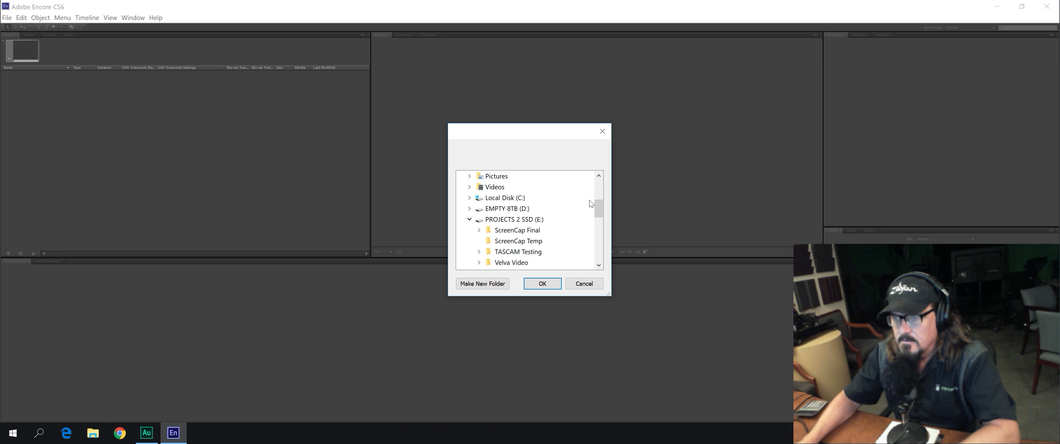
left_click_drag(598, 212, 599, 216)
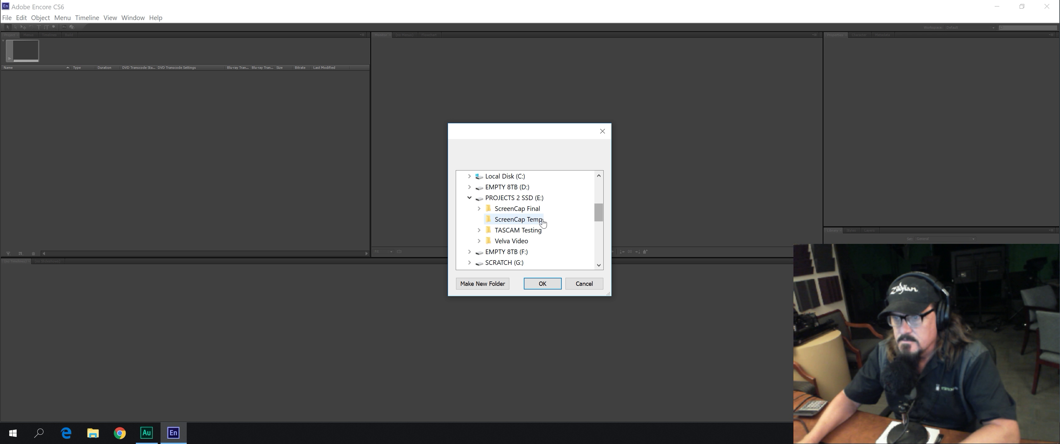
double_click(505, 209)
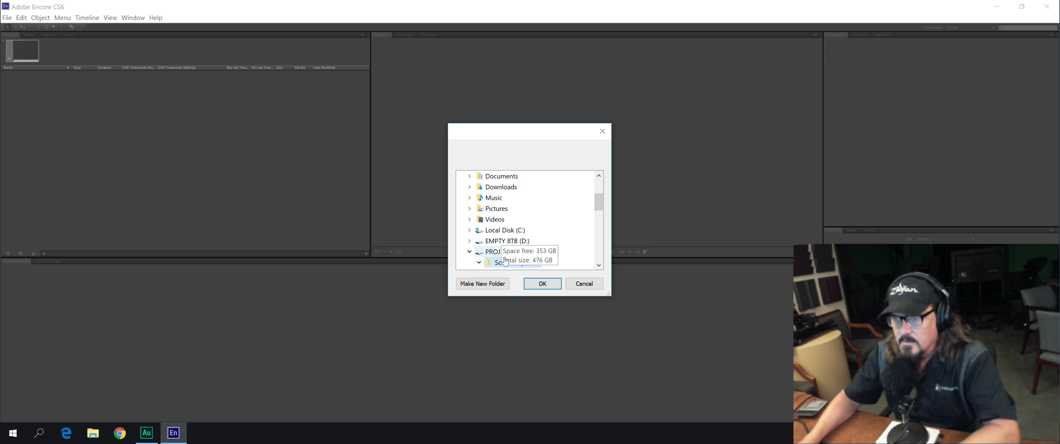
left_click(542, 284)
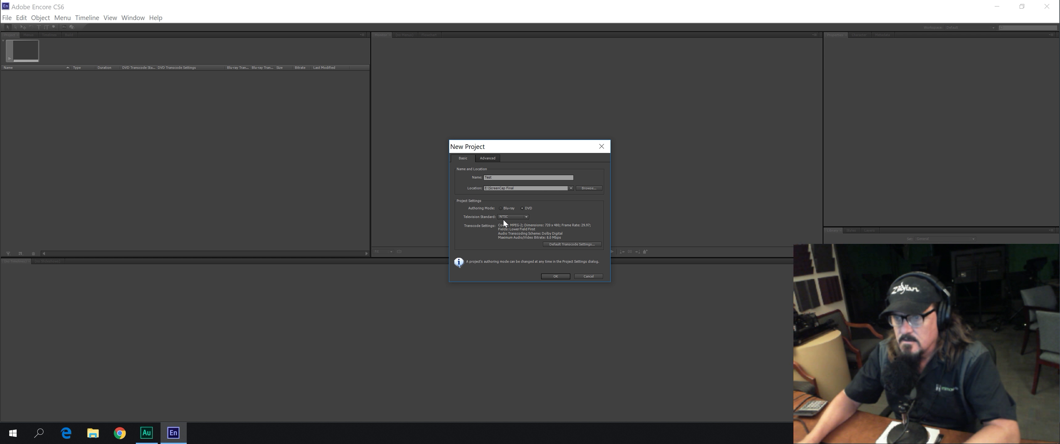
left_click(556, 276)
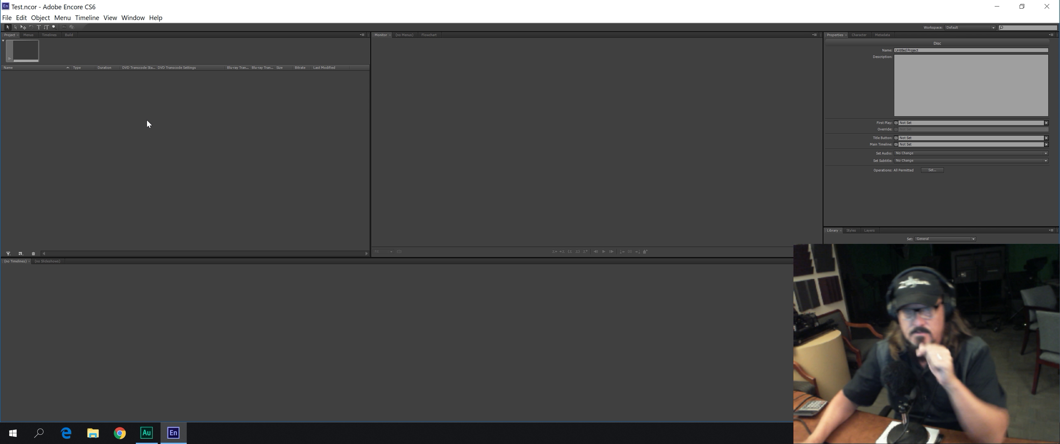
Start an Import As Timeline and browse to the EXPORT (H:) drive.
right_click(129, 120)
mouse_move(156, 126)
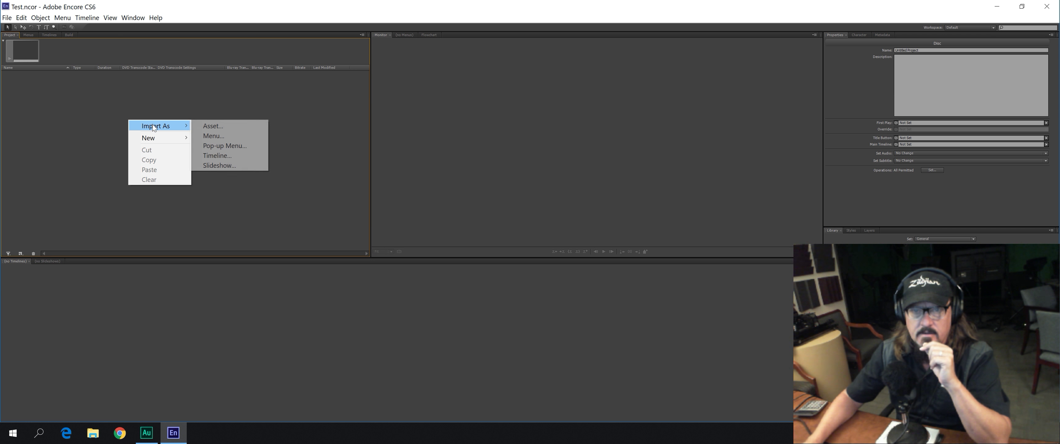
left_click(225, 158)
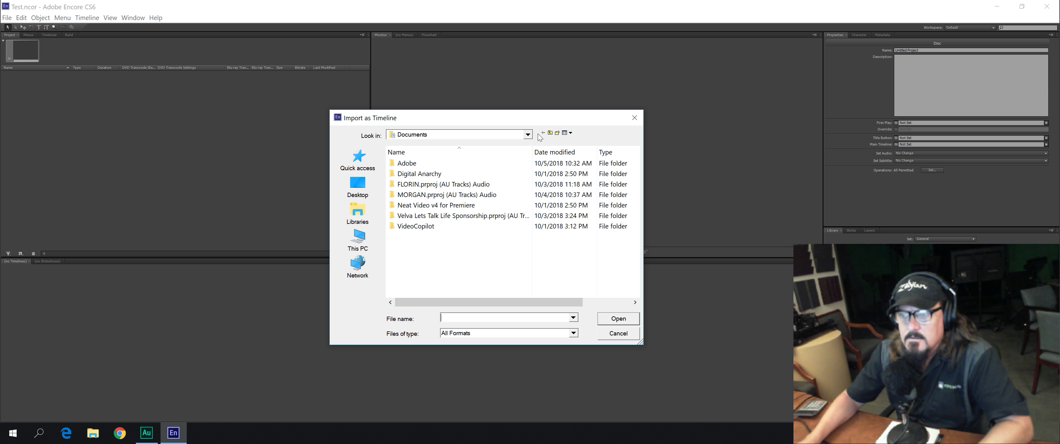
left_click(528, 136)
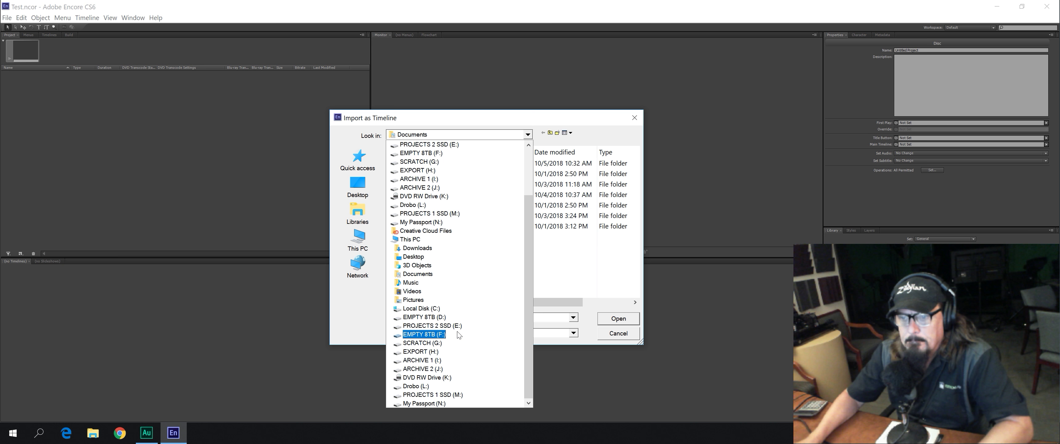
left_click(433, 352)
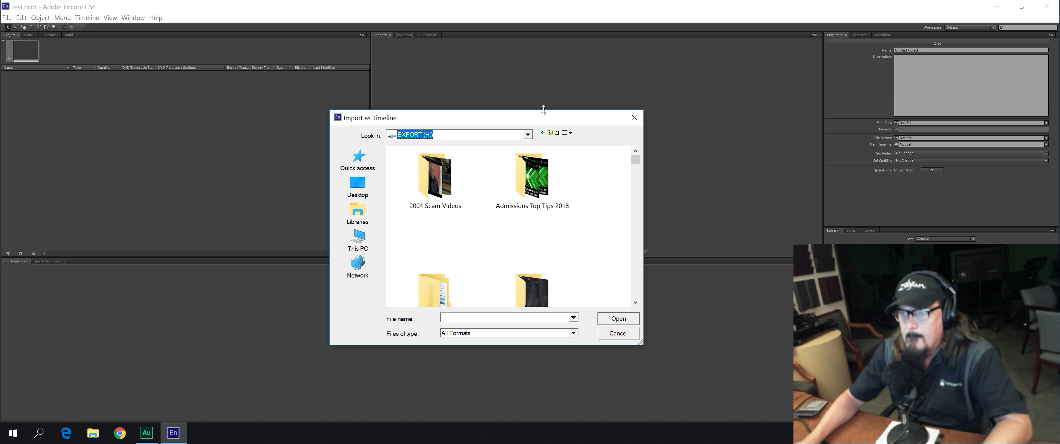
Show files in Details view sorted by date and import Feeley on Morgan 2018 NEST.mpg.
left_click(569, 133)
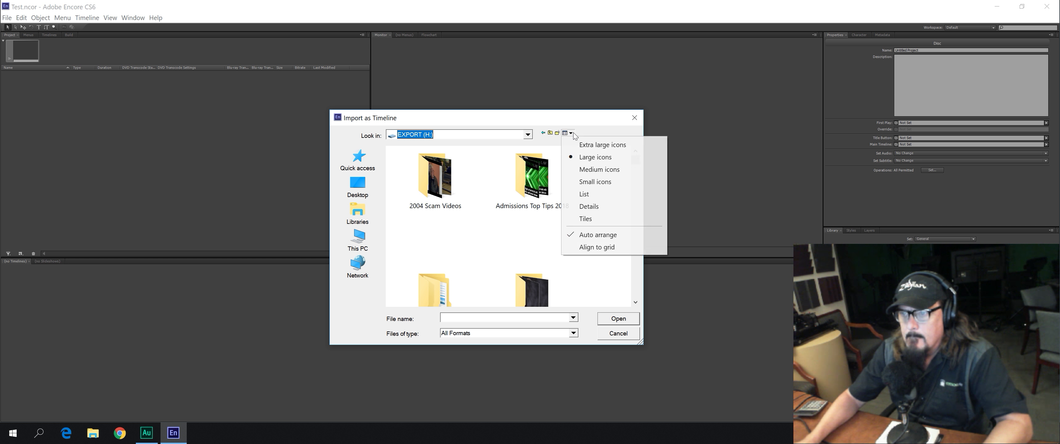
left_click(593, 208)
left_click(465, 152)
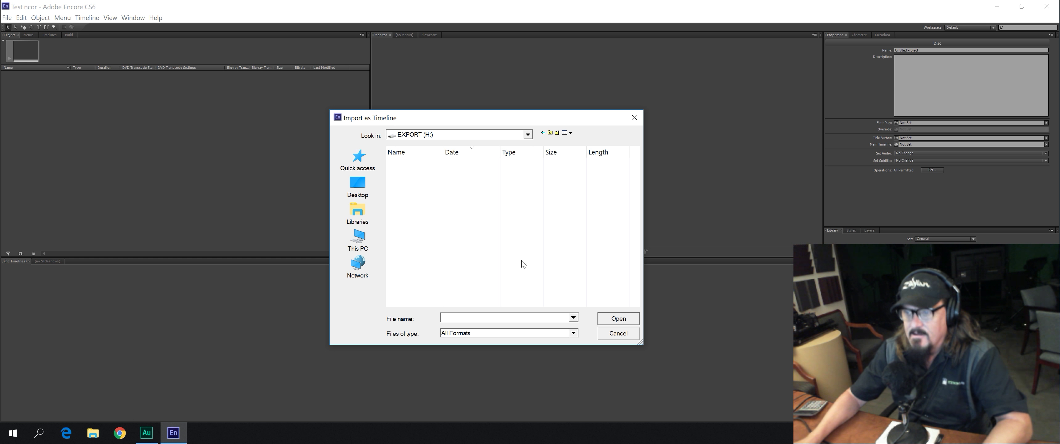
left_click(637, 180)
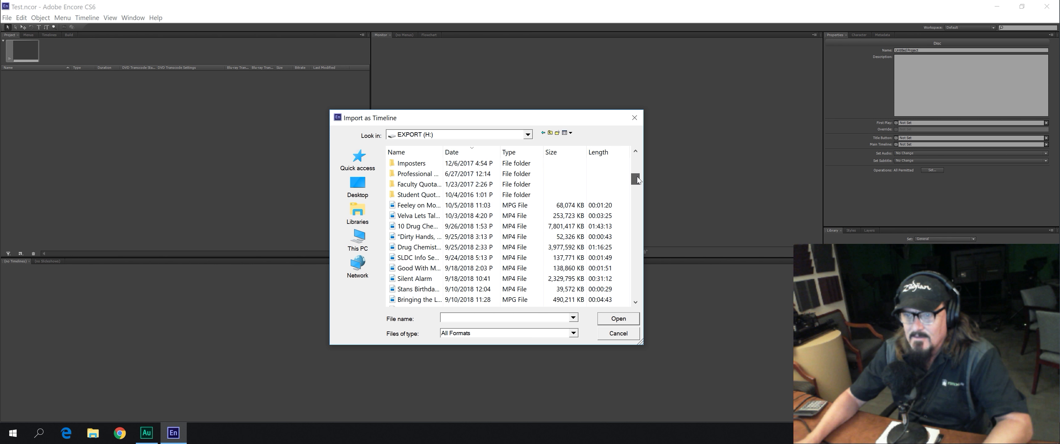
left_click_drag(443, 158, 510, 159)
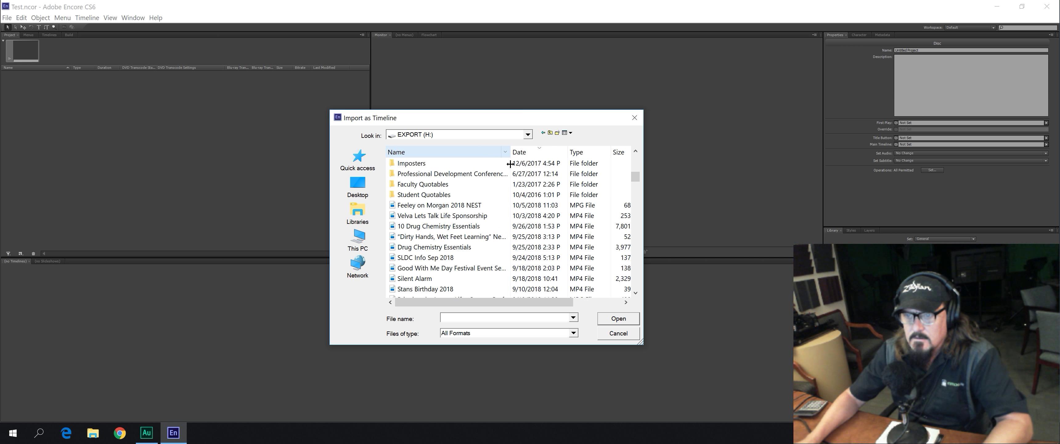
double_click(403, 206)
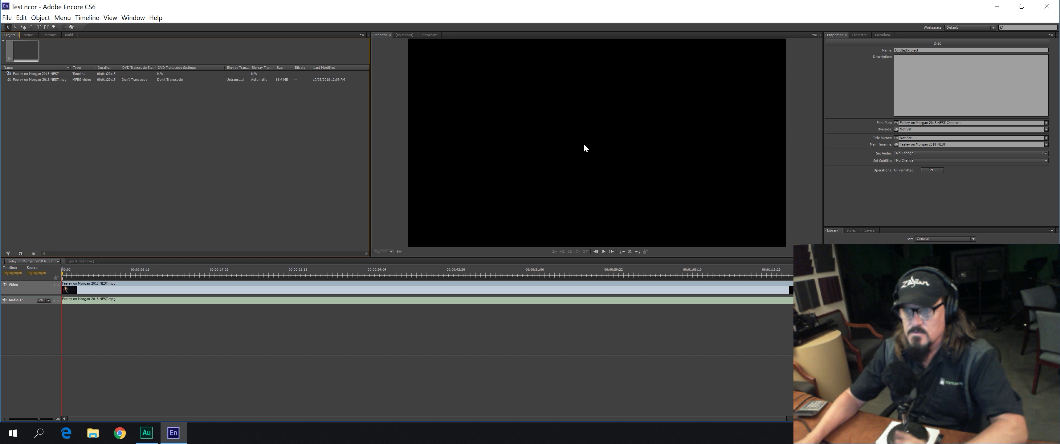
Scrub the timeline to about 28 seconds to preview the video, then show disc properties.
left_click_drag(97, 275, 75, 252)
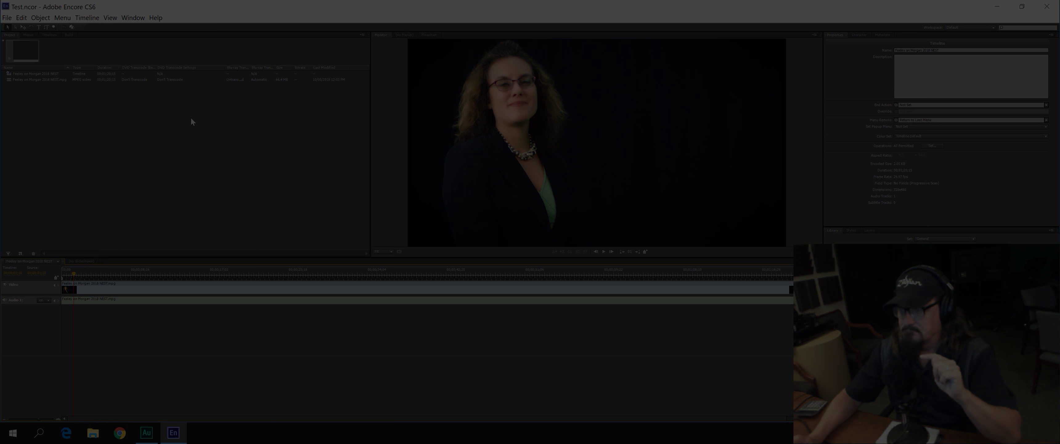
left_click(184, 249)
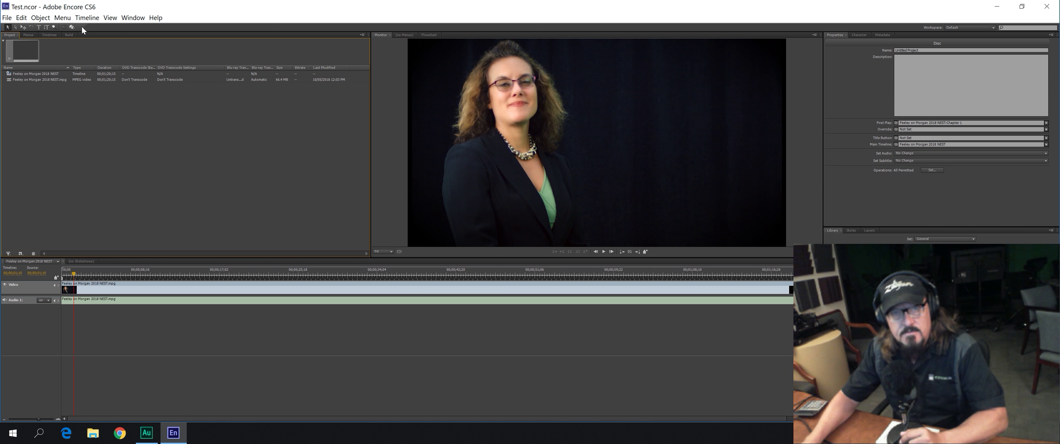
Run Check Project from the Build panel, which flags only the unset end action and title remote.
left_click(69, 35)
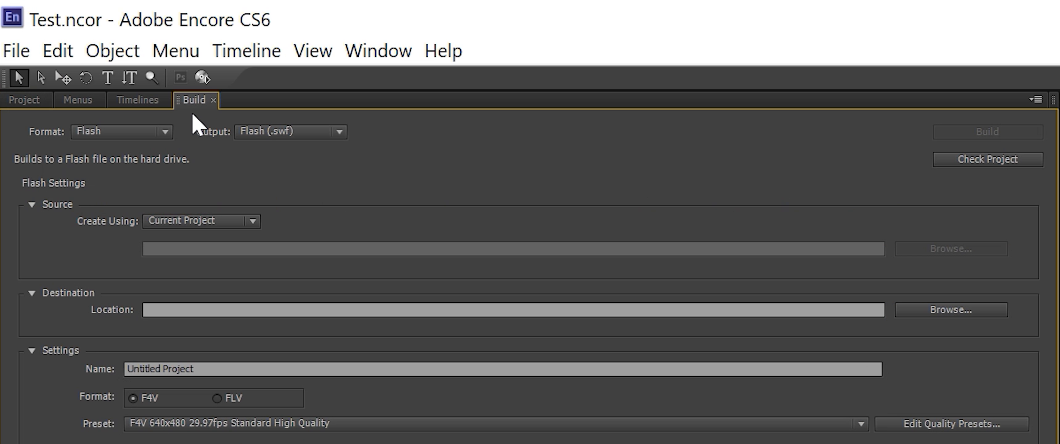
left_click(977, 160)
left_click_drag(292, 101, 1059, 443)
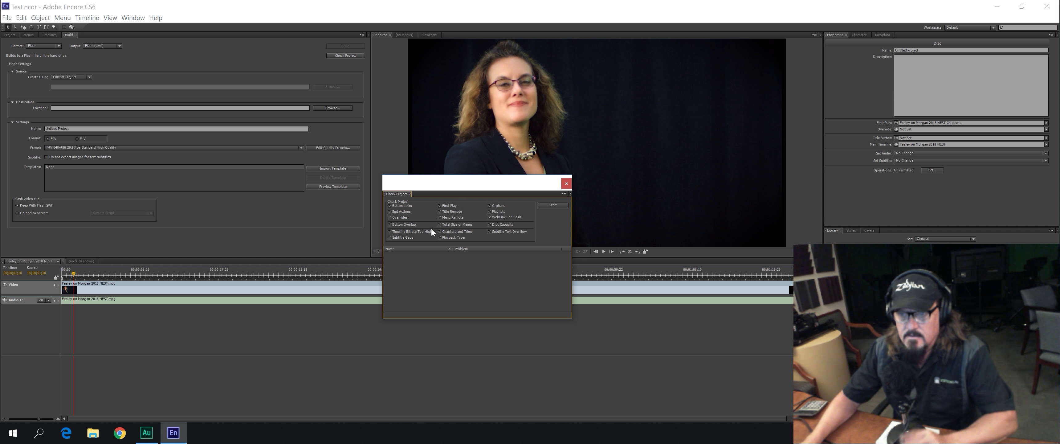
left_click(554, 205)
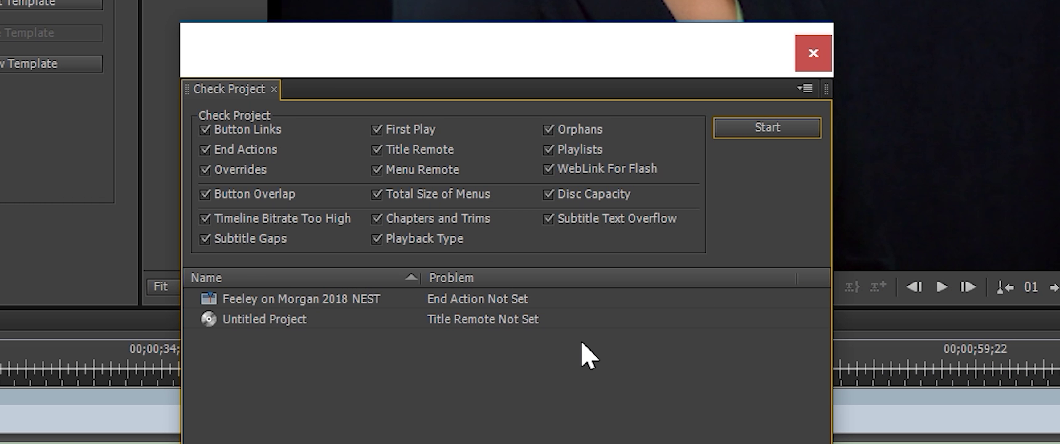
left_click(811, 51)
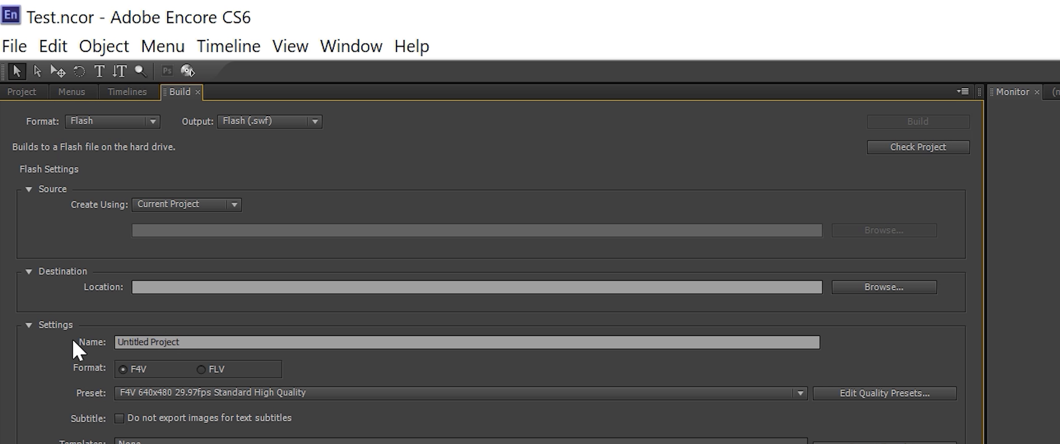
Set the build format to DVD with DVD Disc output and start the build.
left_click(124, 342)
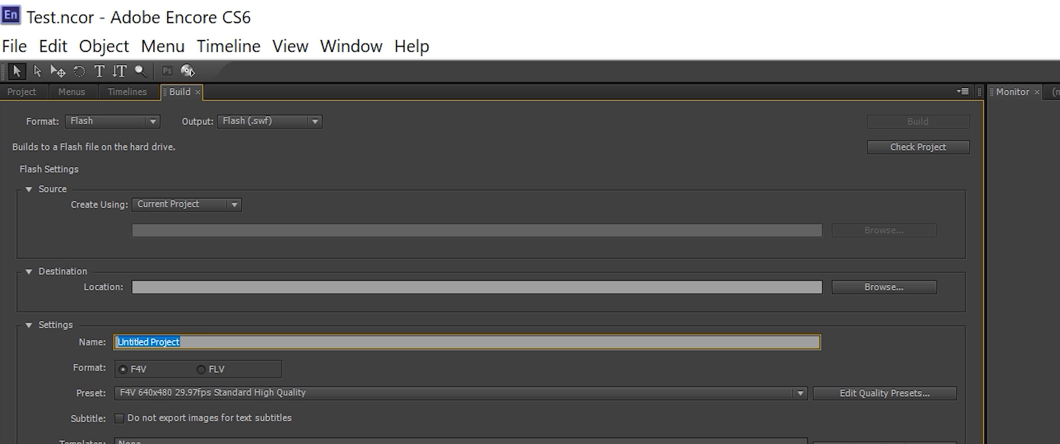
left_click(117, 120)
left_click(129, 151)
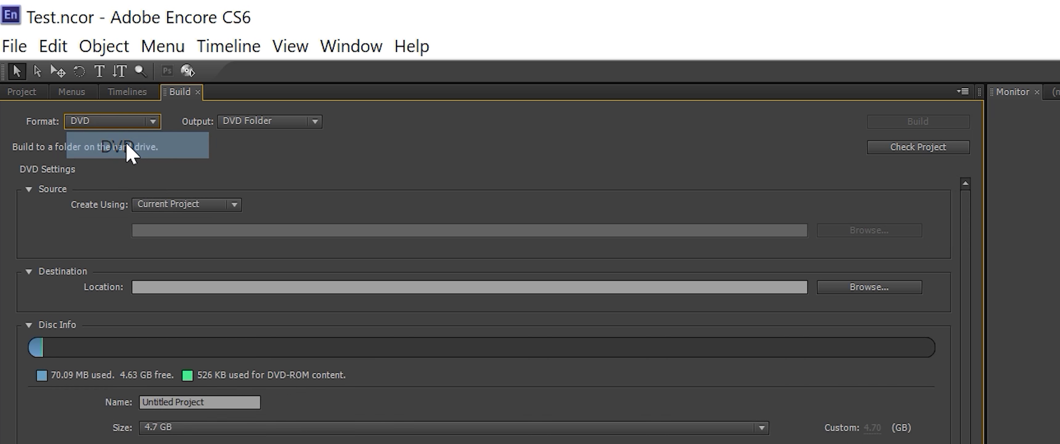
left_click(271, 120)
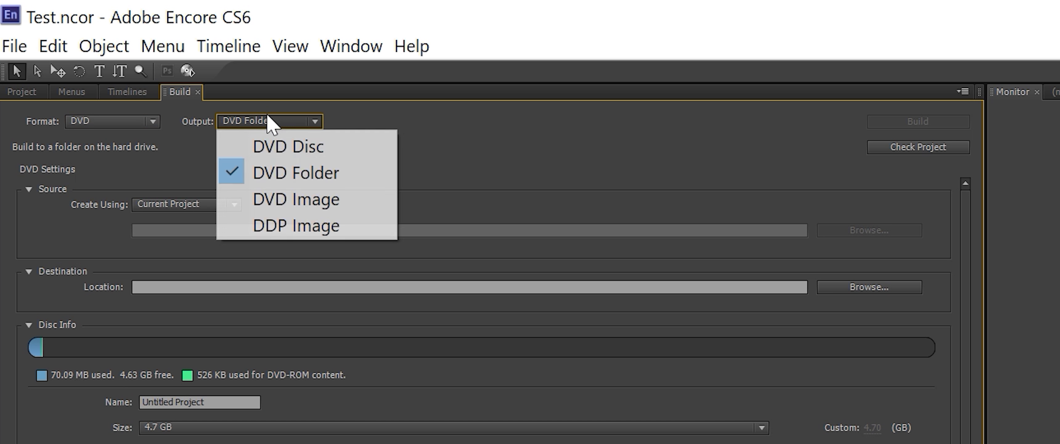
left_click(287, 150)
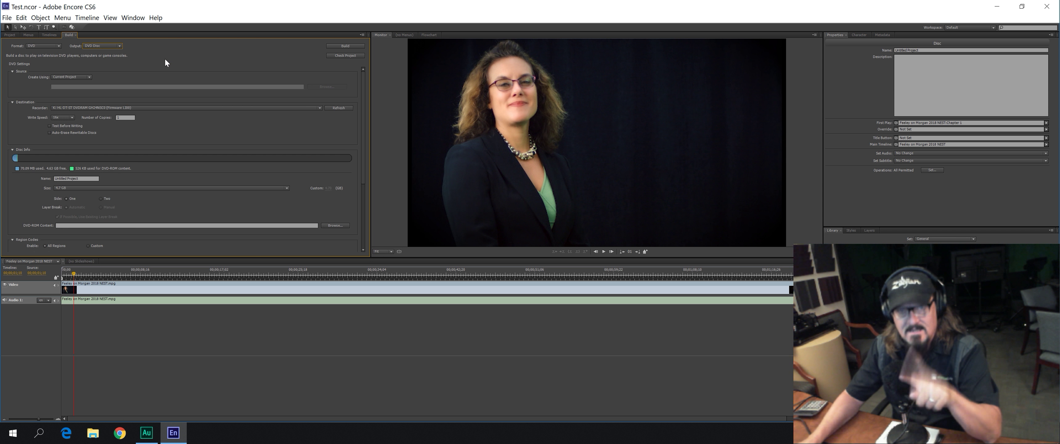
left_click(346, 46)
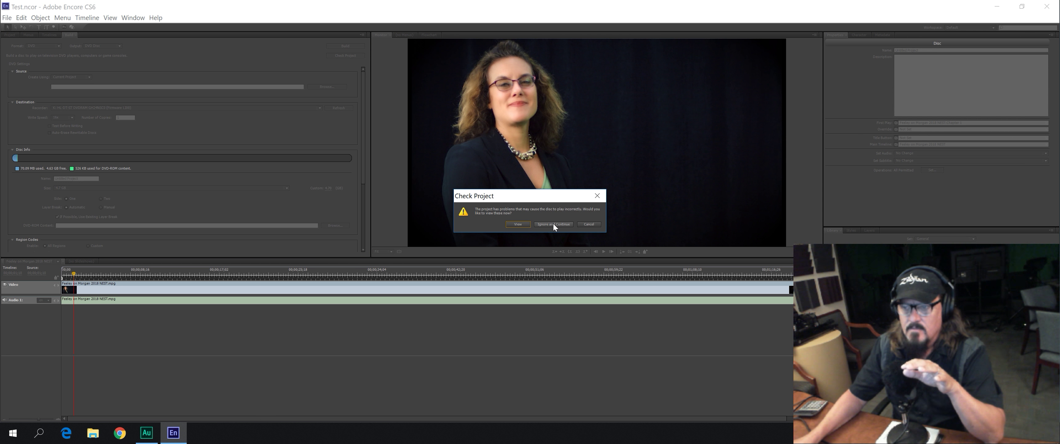
Ignore the Check Project playback warnings and continue burning the DVD.
left_click(553, 223)
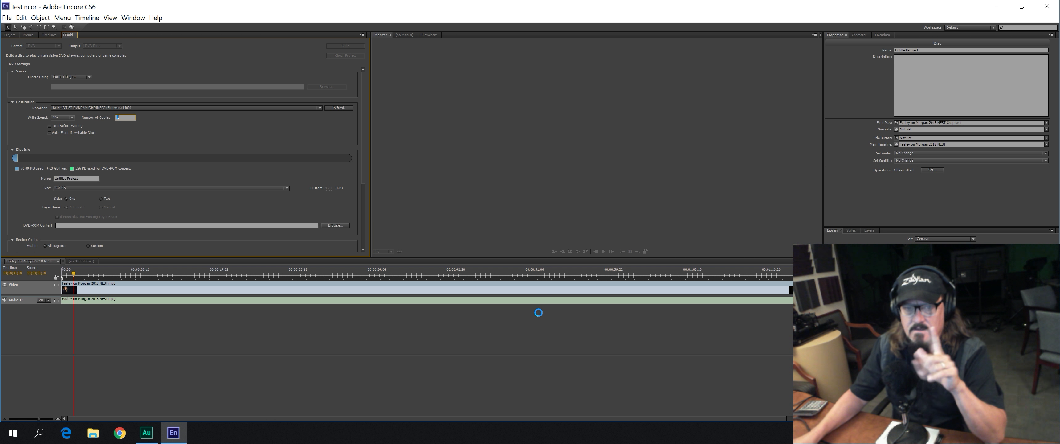